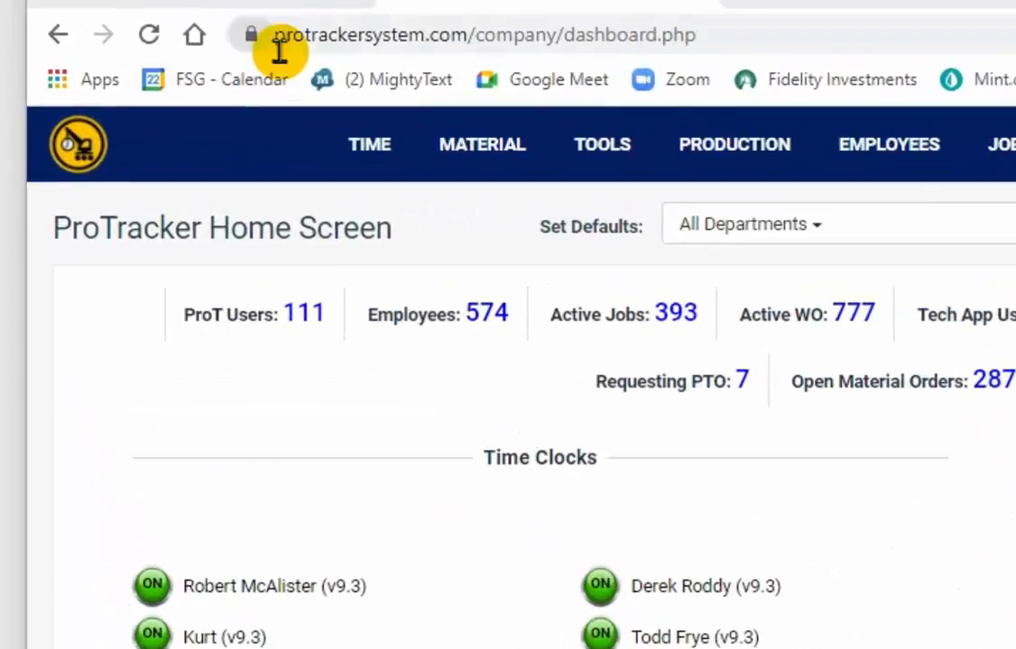
pyautogui.click(138, 19)
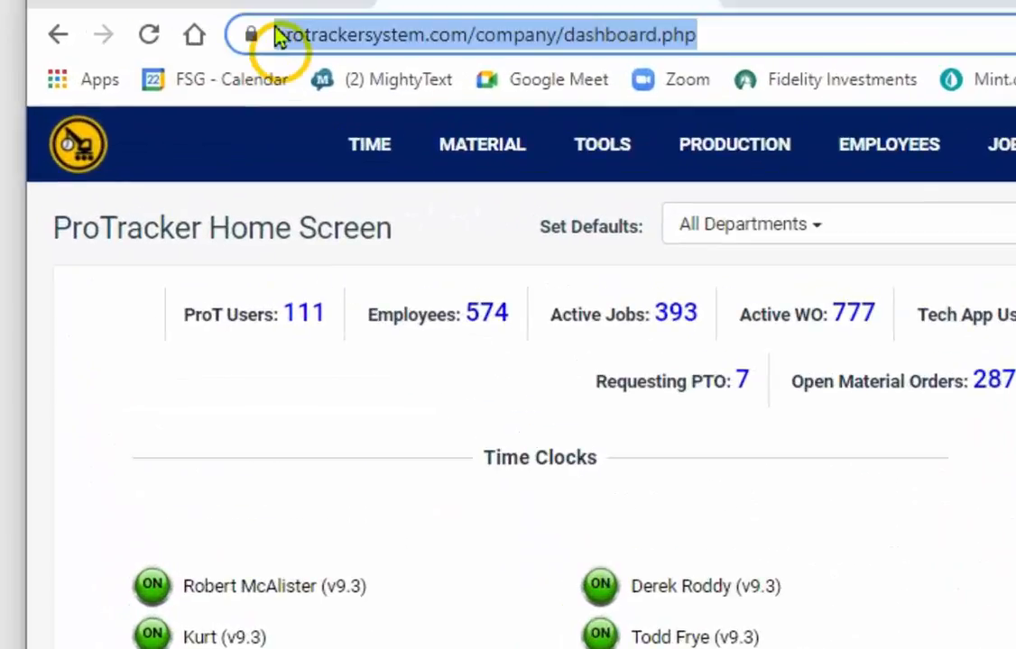
pyautogui.click(719, 44)
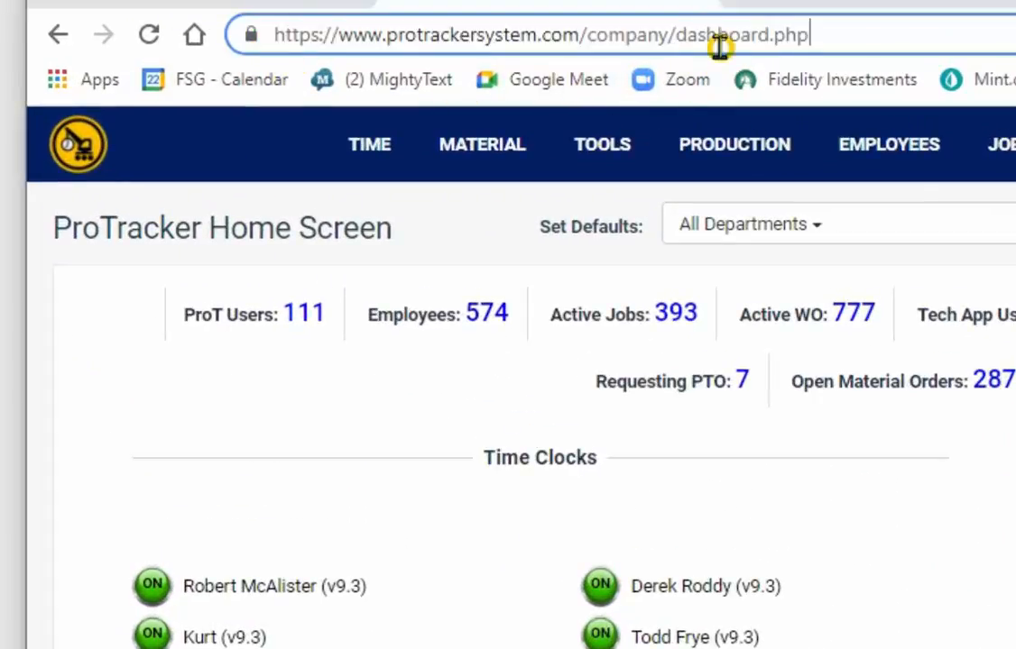
pyautogui.click(719, 141)
pyautogui.moveTo(864, 155)
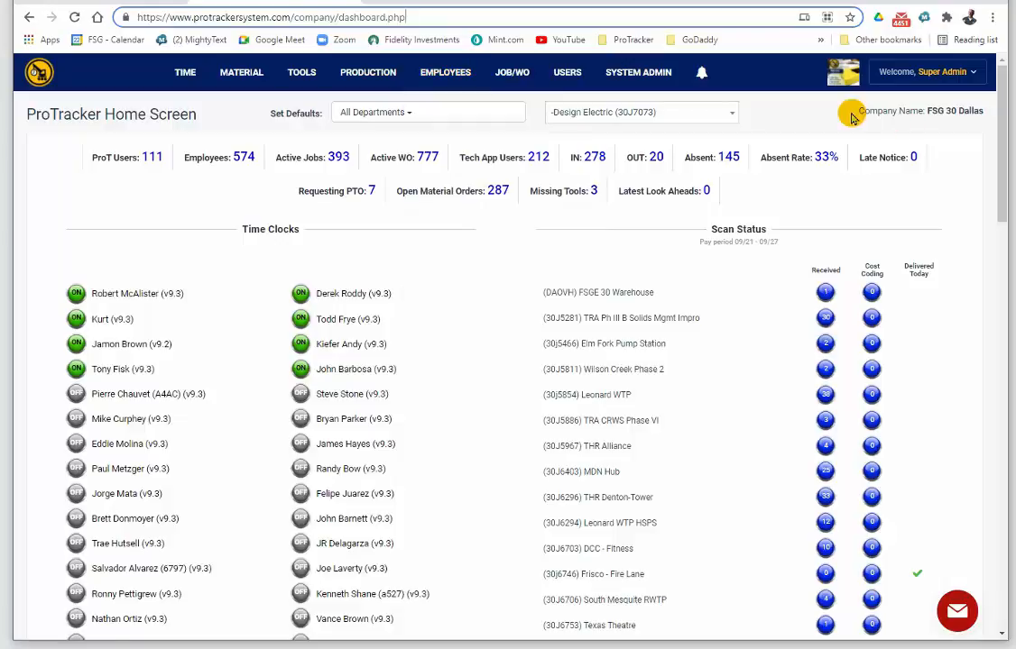
# Open the Users Dashboard and search the user list for the new user's last name.
pyautogui.moveTo(512, 72)
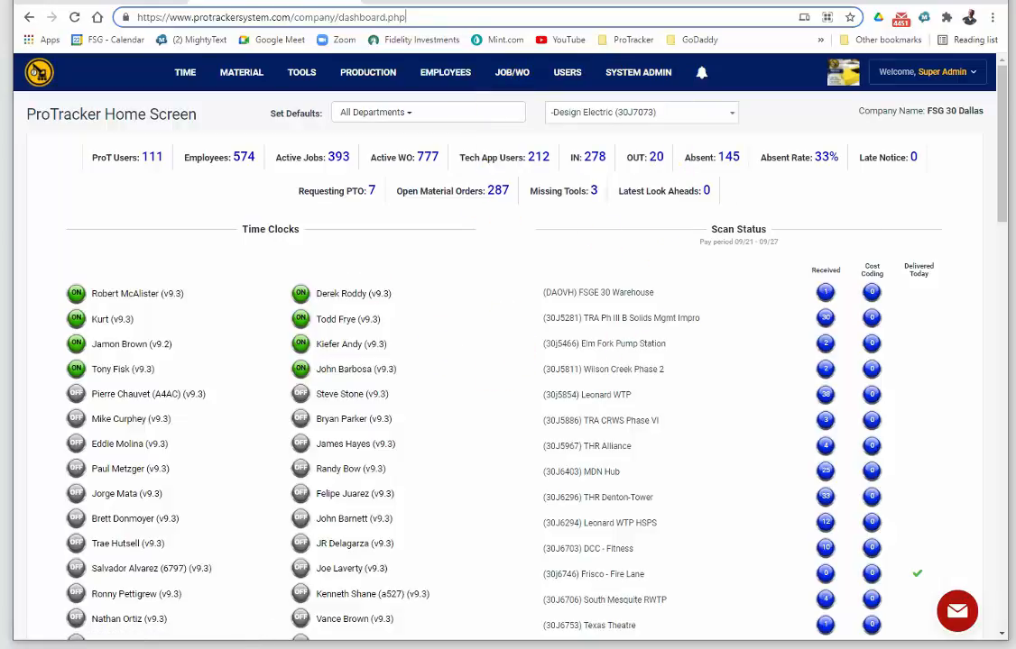
pyautogui.moveTo(568, 72)
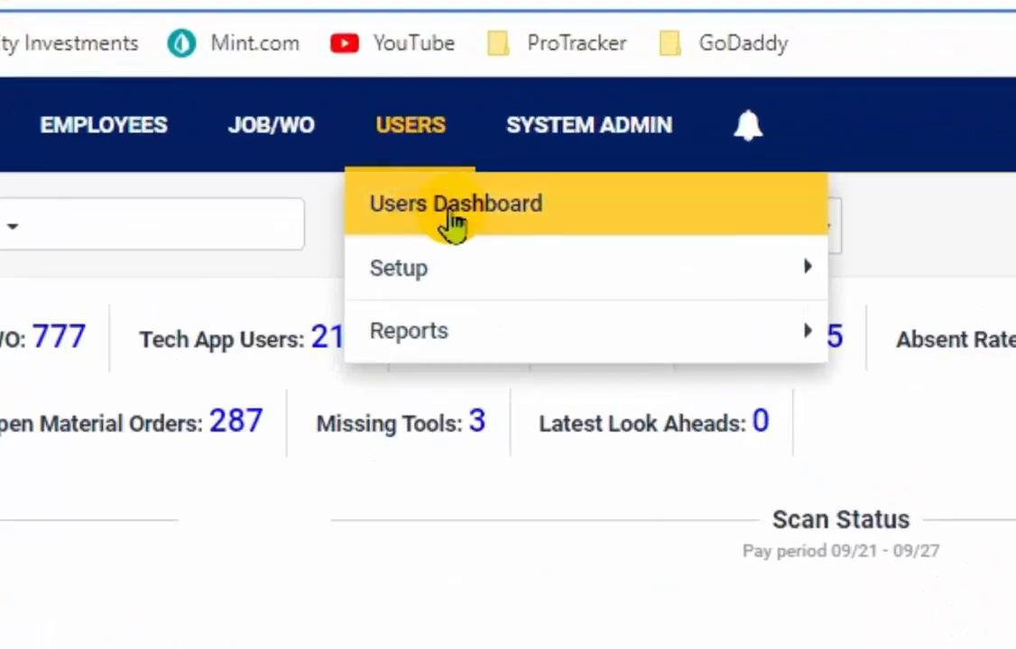
pyautogui.click(460, 224)
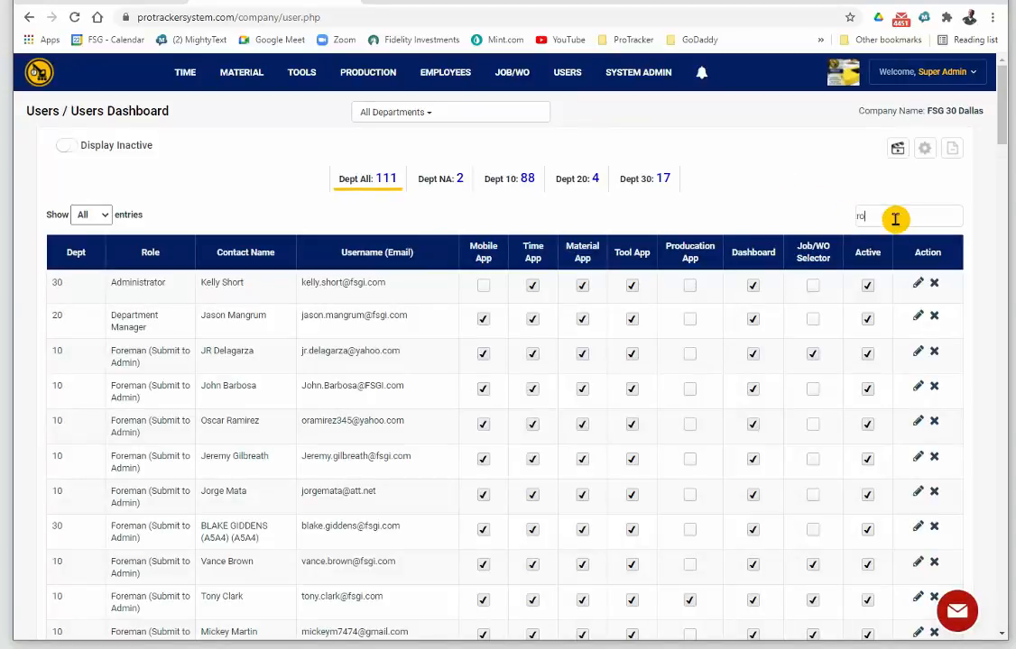
pyautogui.write('rts')
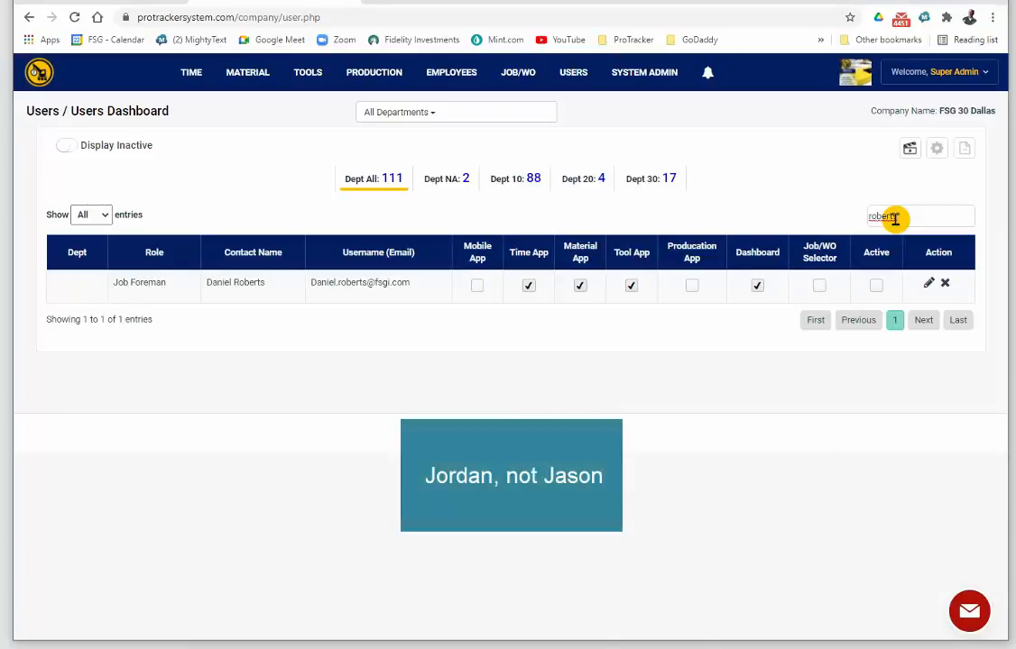
# Start adding a new user and enter the person's e-mail address as the username.
pyautogui.click(910, 153)
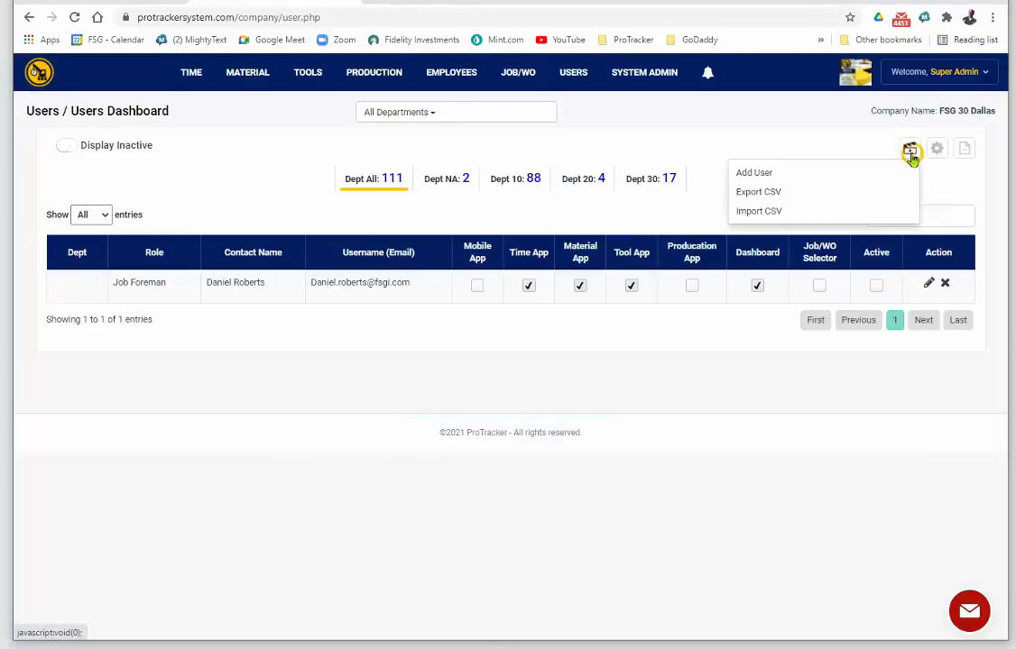
pyautogui.click(782, 173)
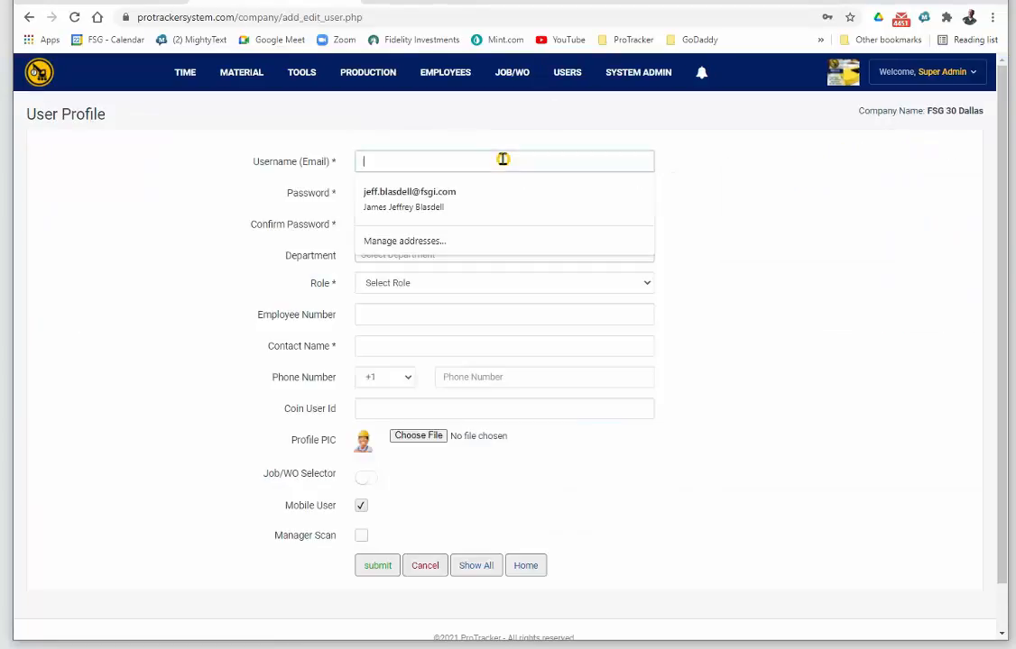
pyautogui.click(108, 200)
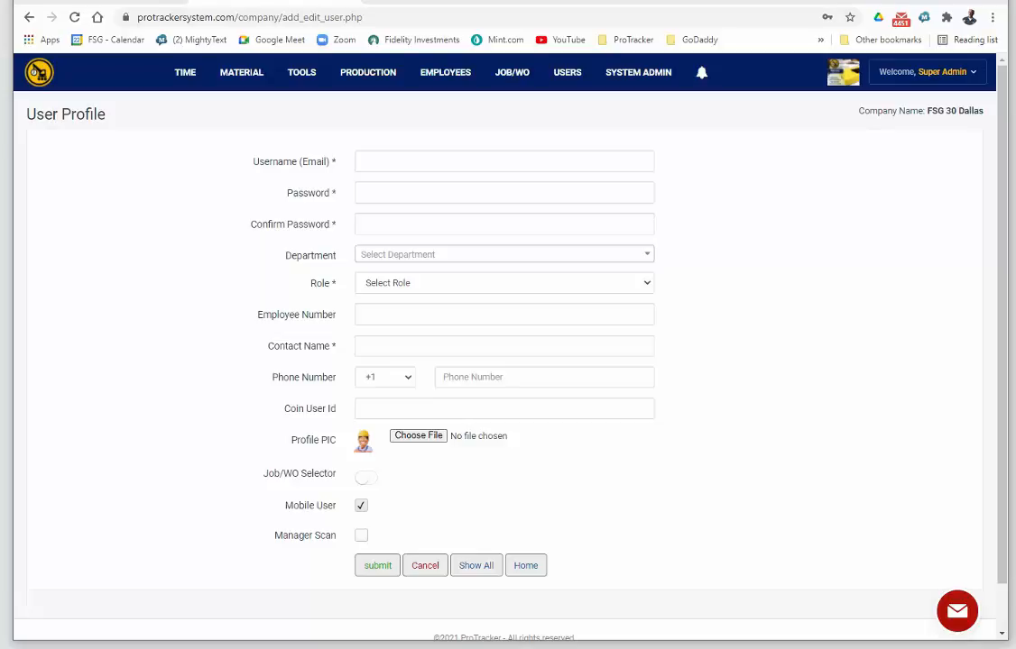
pyautogui.click(385, 162)
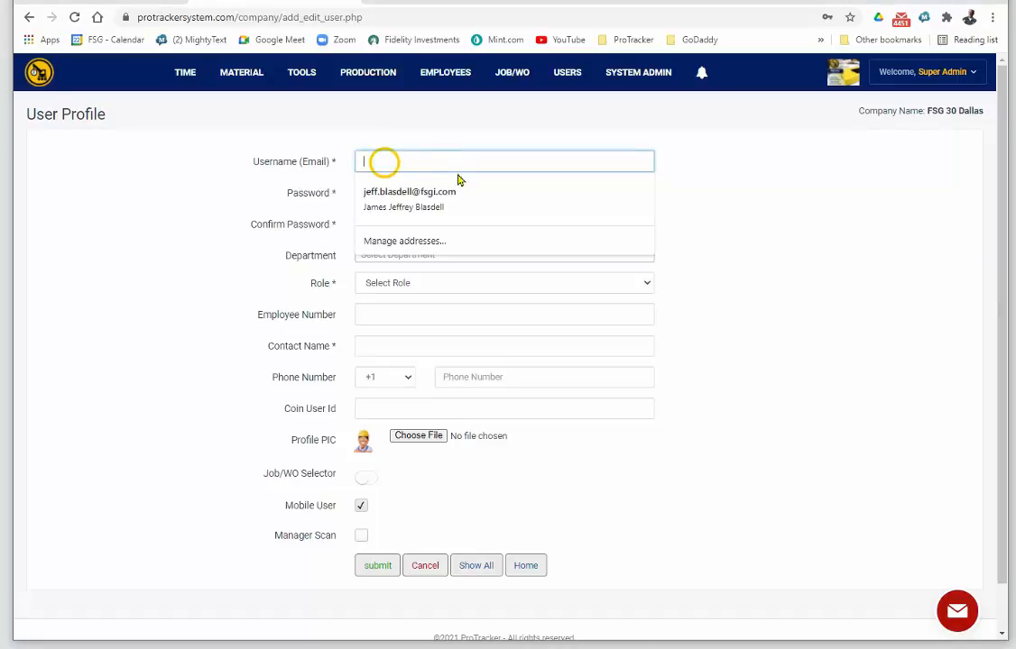
pyautogui.hotkey('ctrl', 'v')
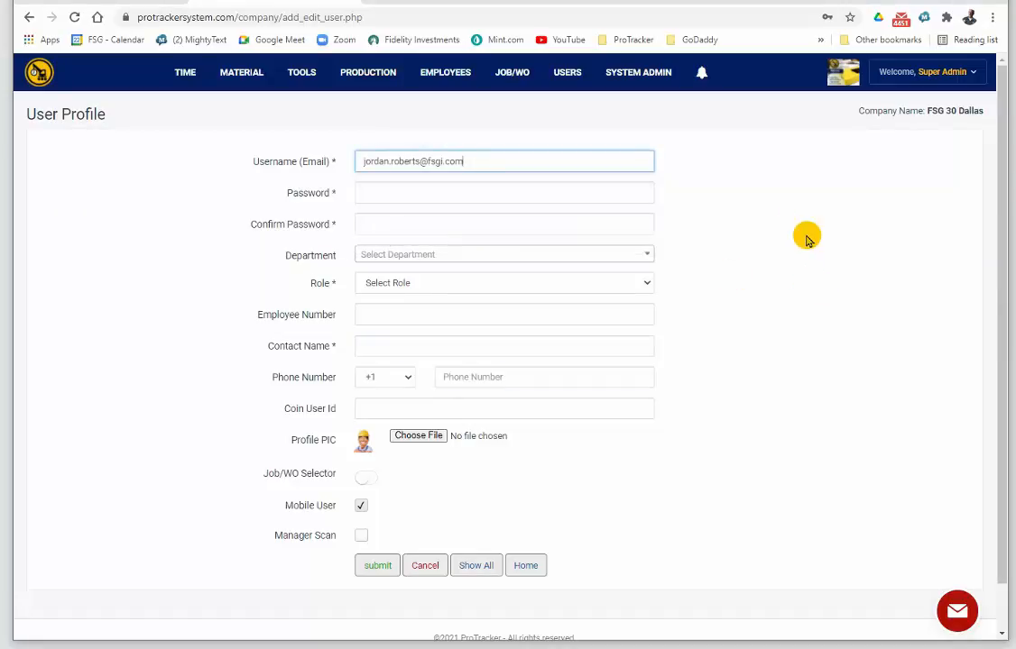
# Enter the new user's account password and repeat it in the Confirm Password field.
pyautogui.click(460, 195)
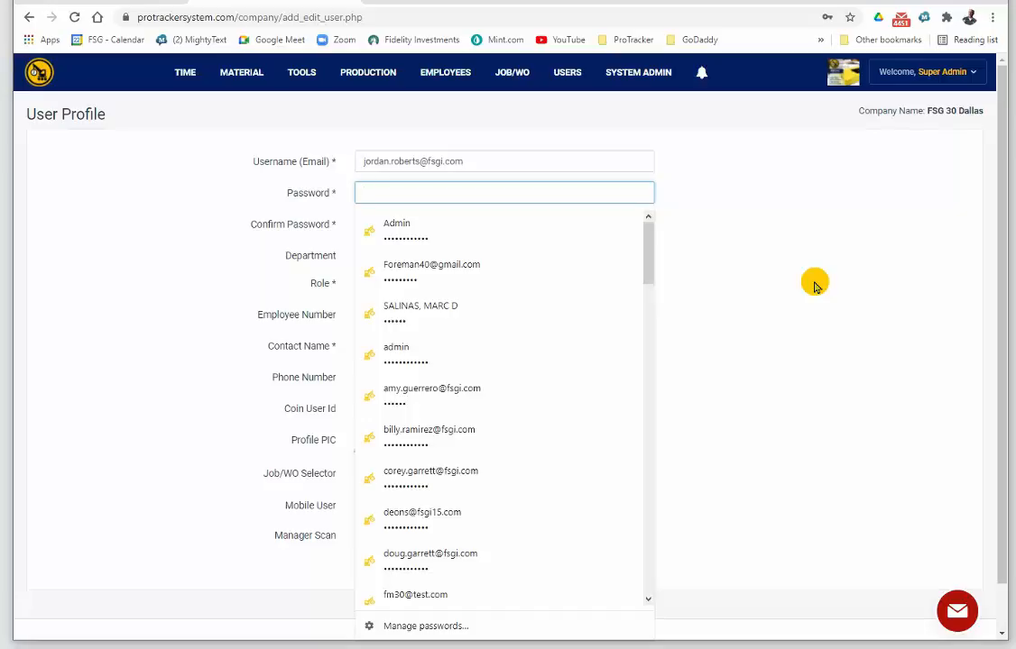
pyautogui.write('••')
pyautogui.click(780, 208)
pyautogui.click(481, 222)
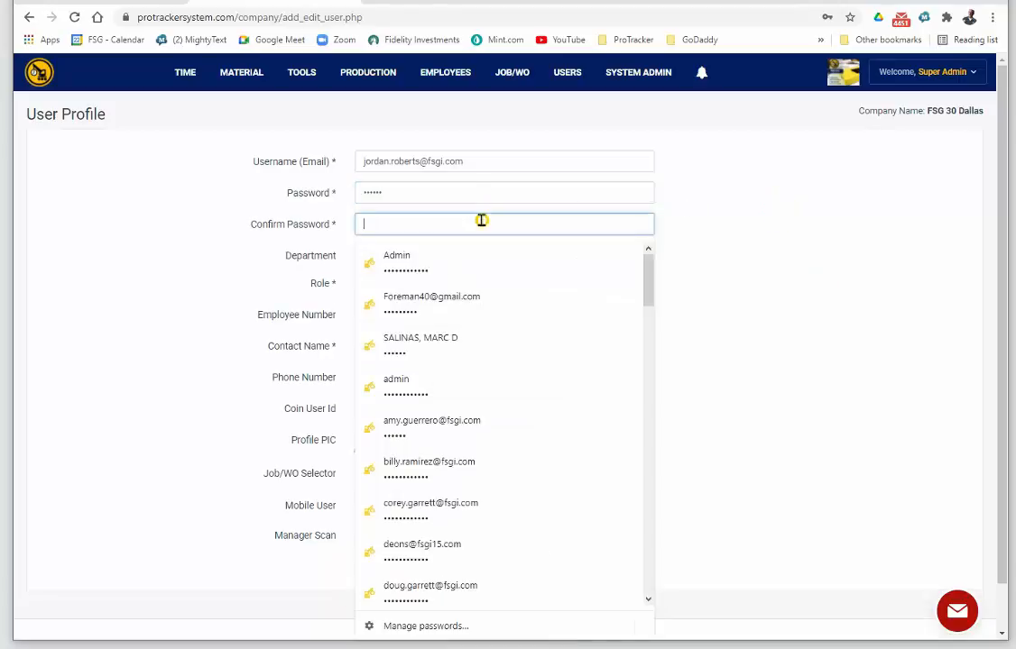
pyautogui.write('••')
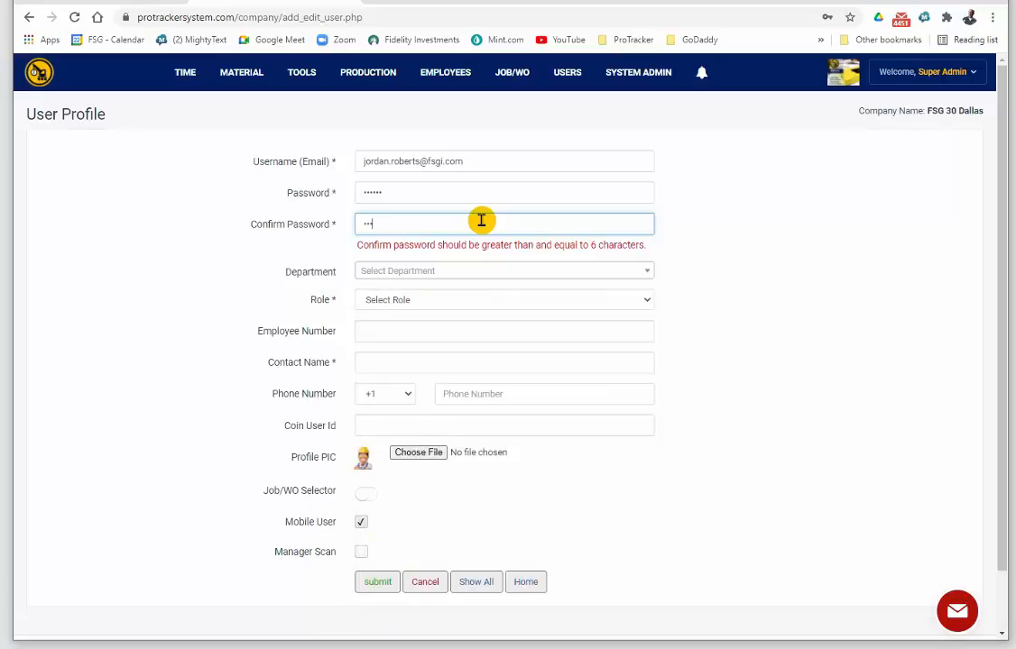
pyautogui.write('•')
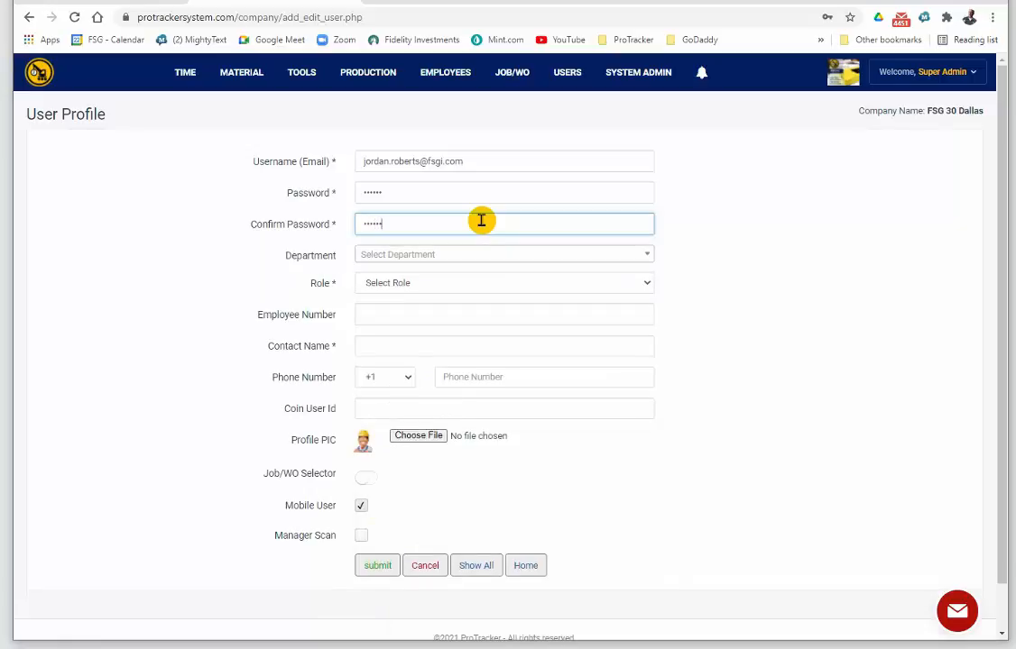
pyautogui.click(767, 366)
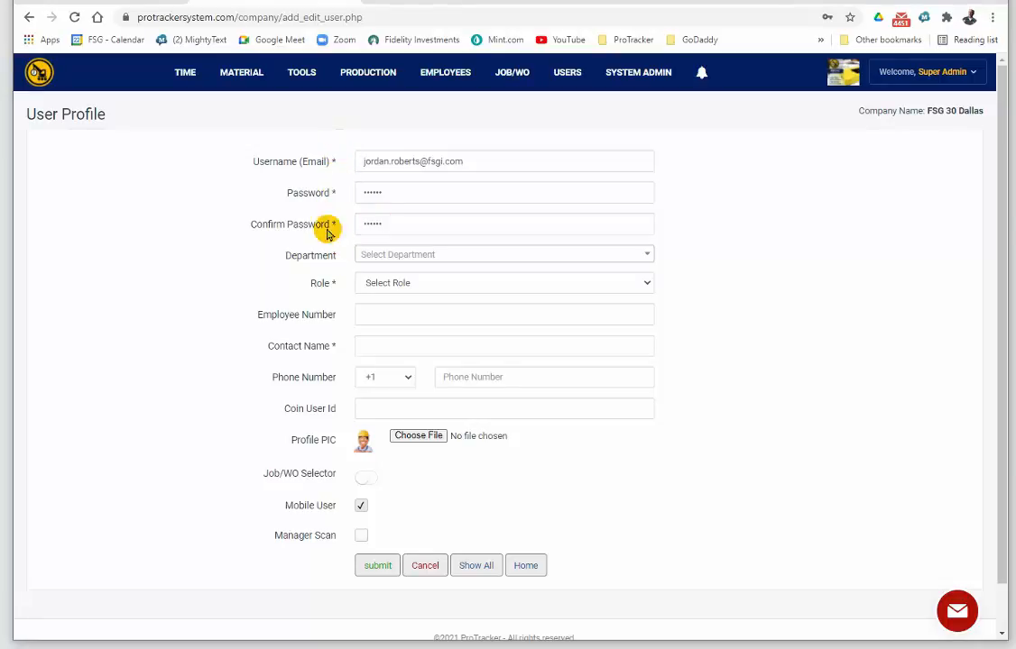
# Give the new user the Project Manager role, fill in the contact name, and submit the profile.
pyautogui.click(374, 288)
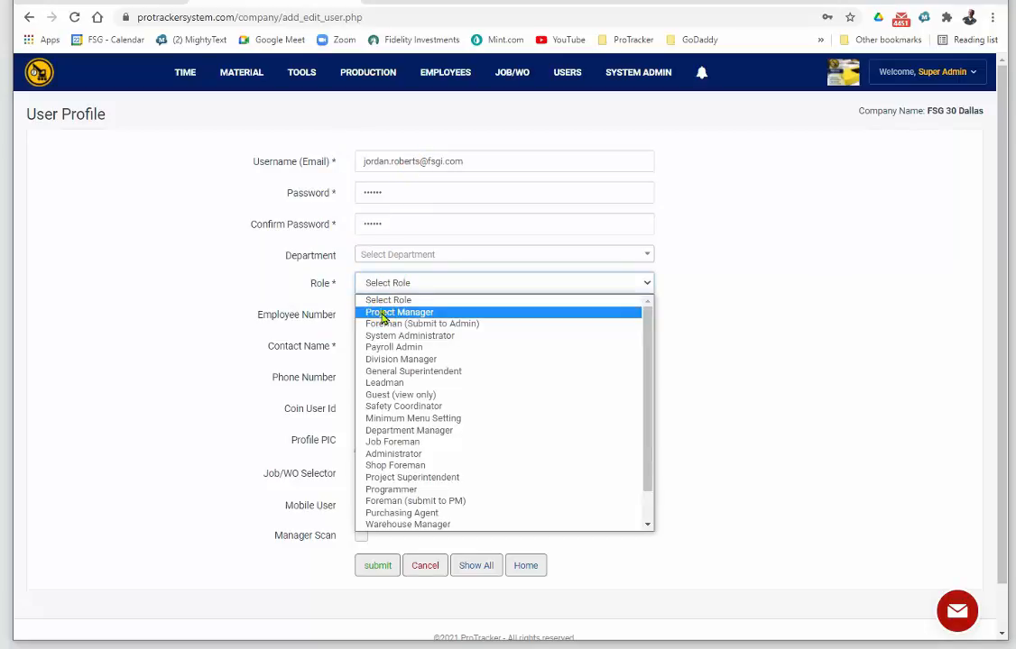
pyautogui.click(375, 312)
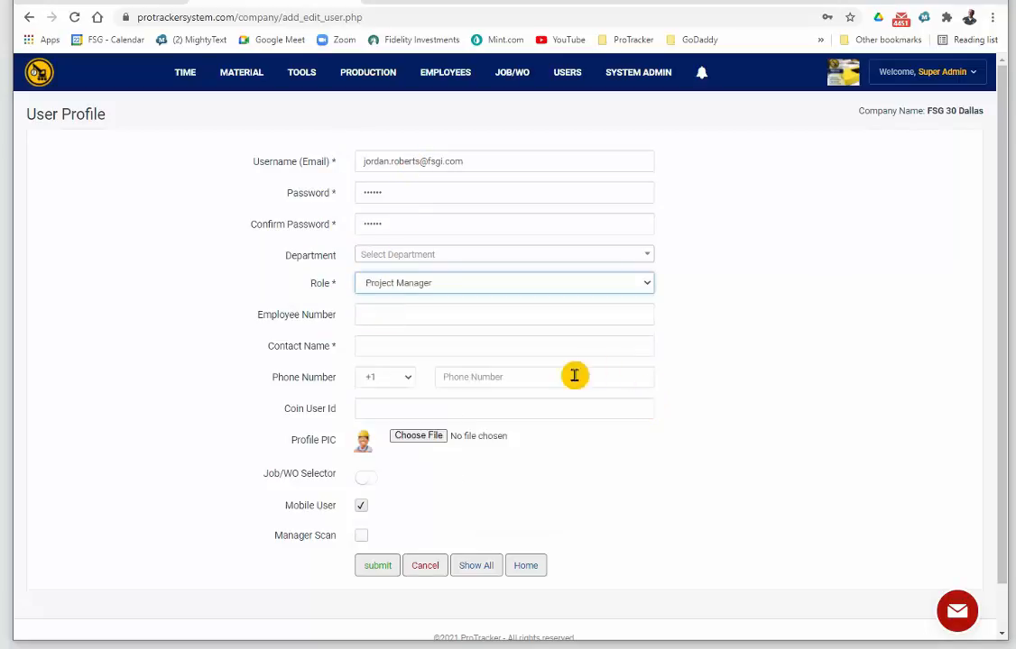
pyautogui.click(388, 350)
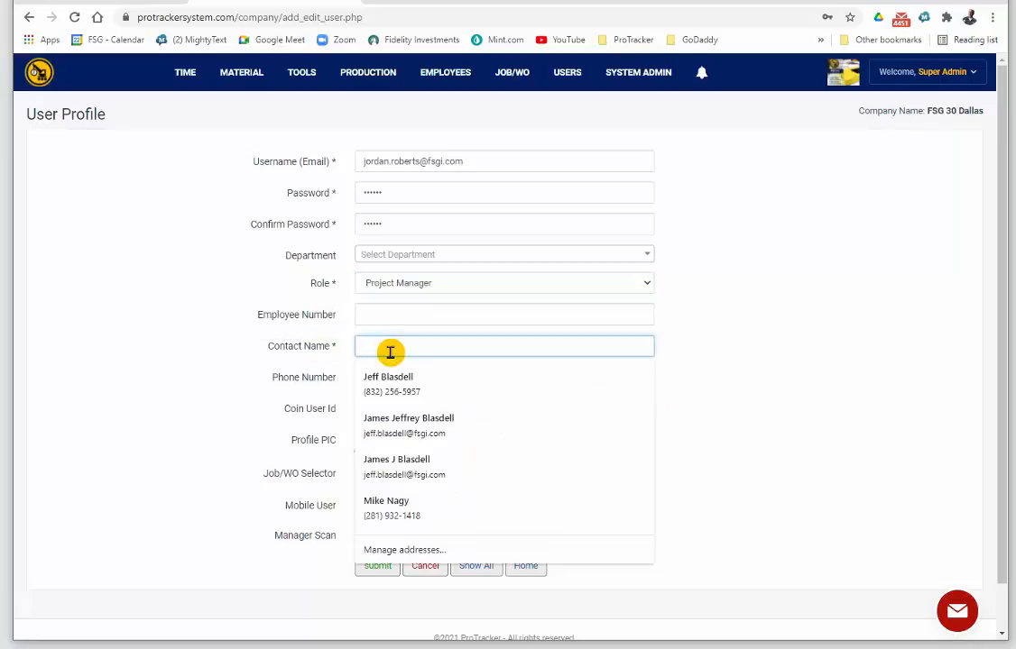
pyautogui.press('Escape')
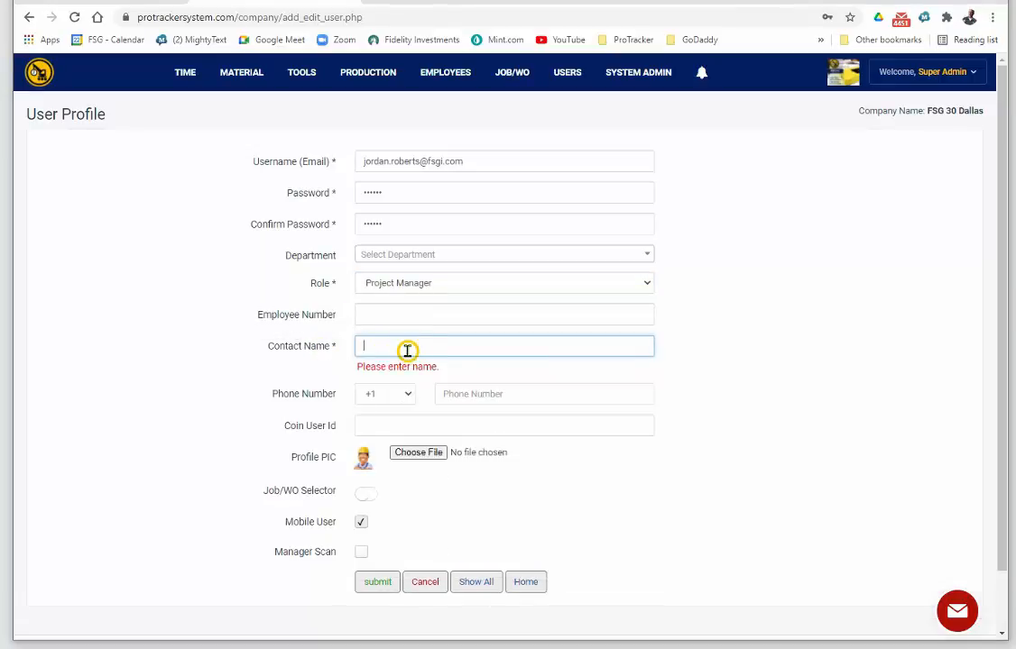
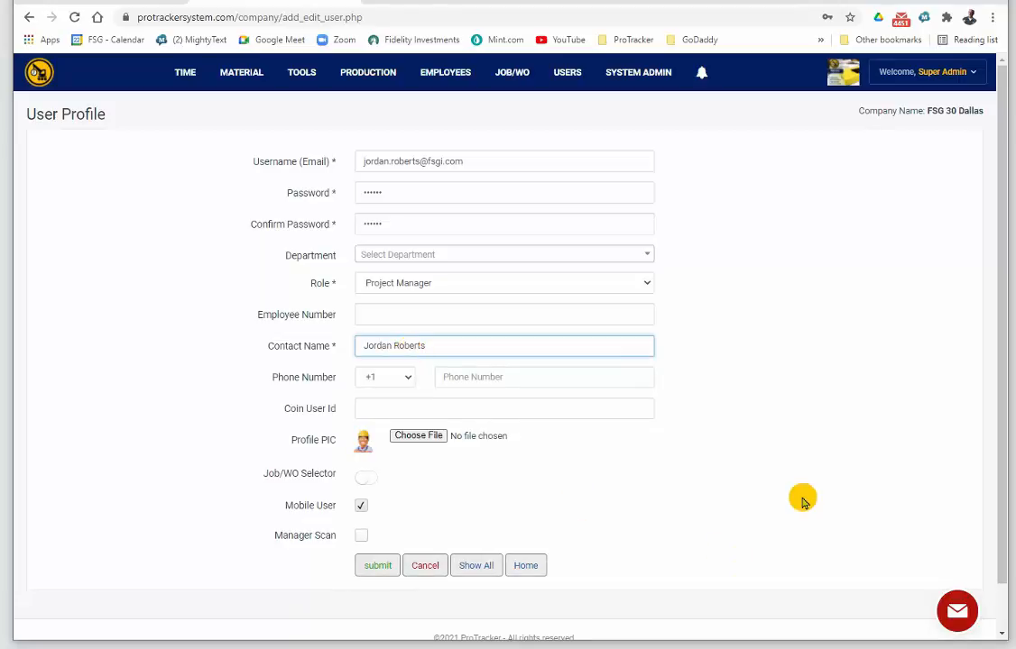
pyautogui.click(836, 477)
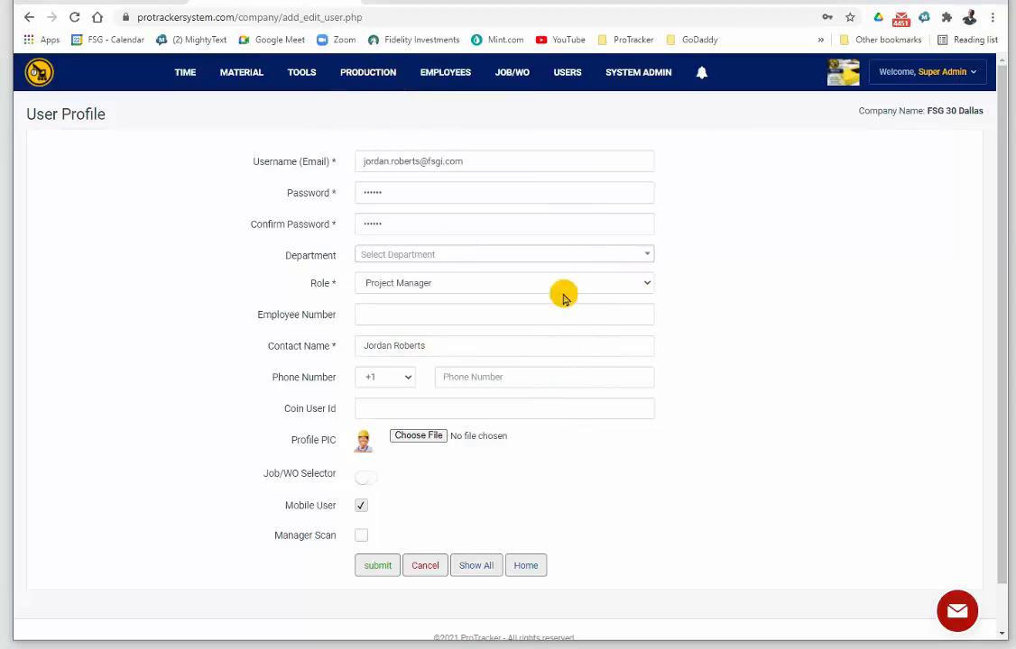
pyautogui.scroll(-1, 517, 498)
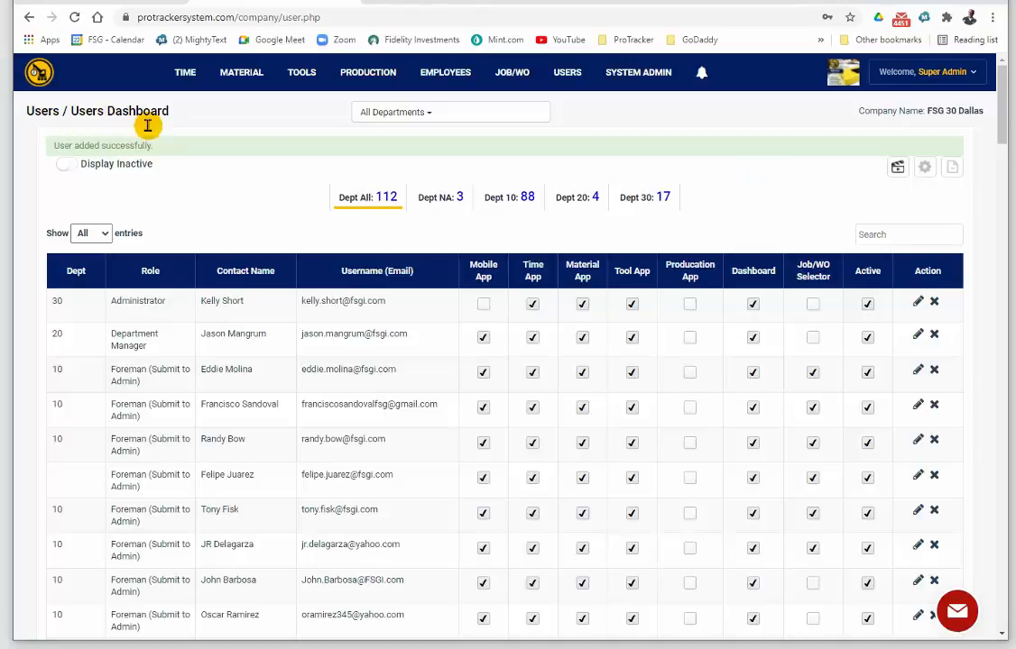
# Find the newly added user by first name in the user list and open that profile for editing.
pyautogui.click(887, 237)
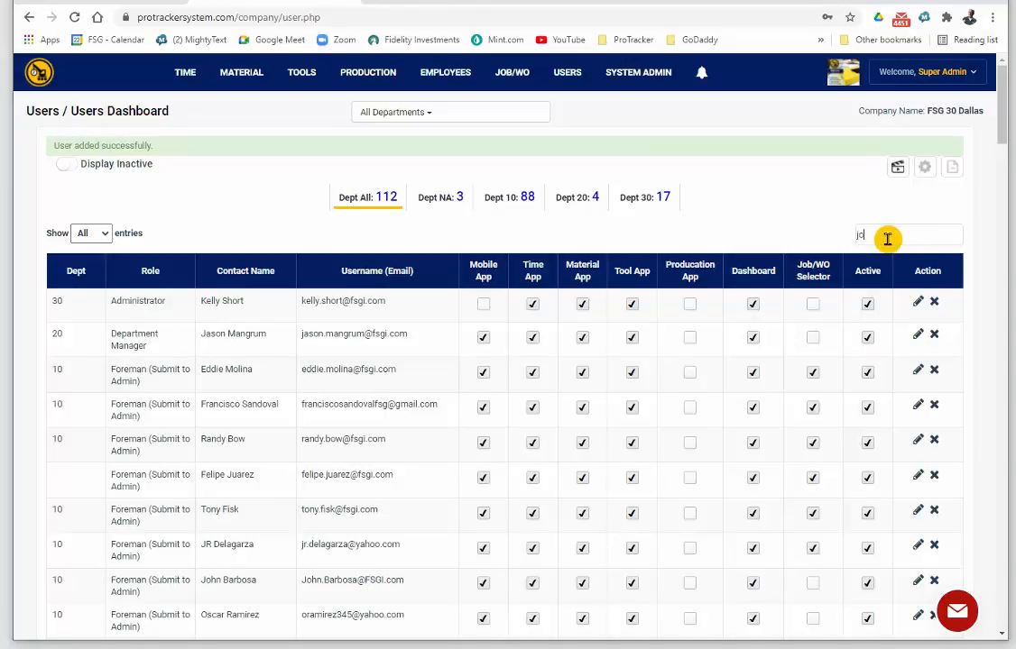
pyautogui.write('jordan')
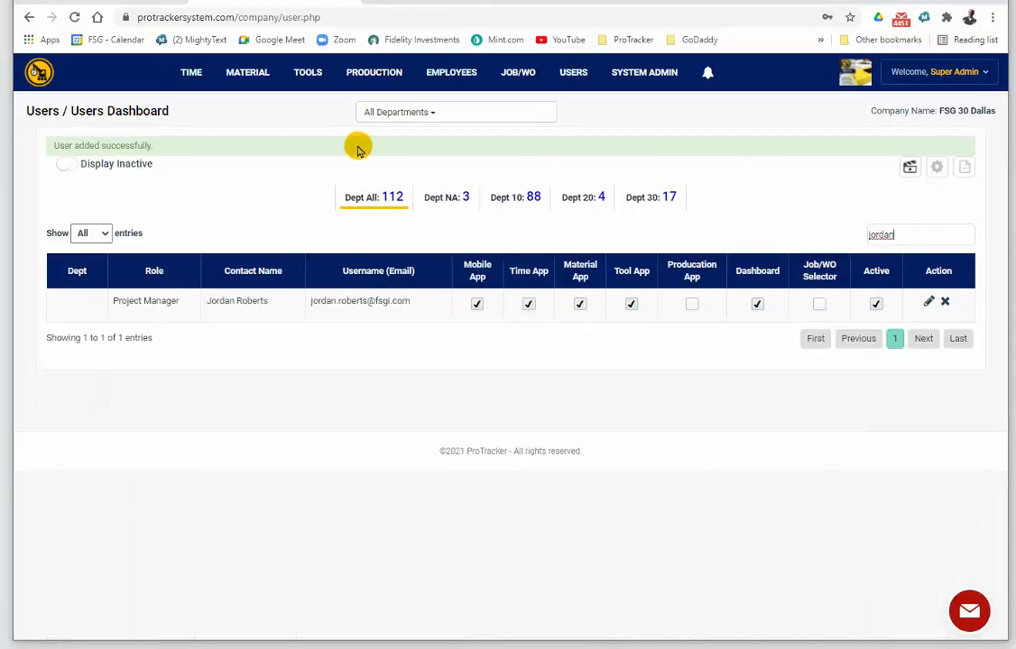
pyautogui.click(930, 303)
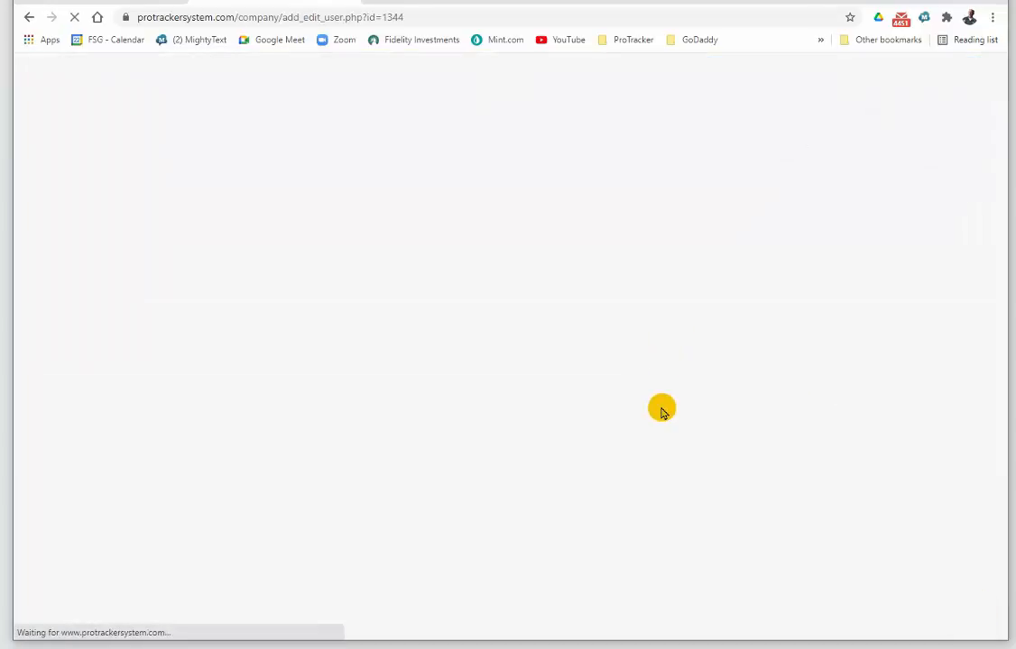
pyautogui.scroll(-3, 733, 442)
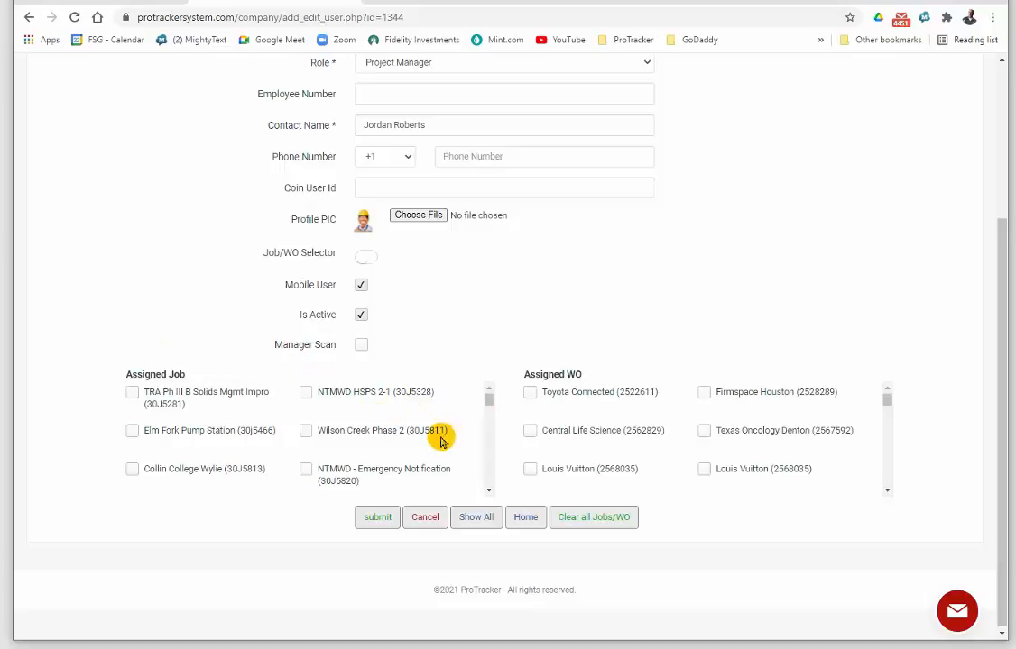
# Try assigning the TRA Ph III B Solids Mgmt Impro job in the user's profile, and clear that assignment again.
pyautogui.moveTo(489, 400)
pyautogui.mouseDown()
pyautogui.moveTo(489, 483)
pyautogui.moveTo(489, 400)
pyautogui.mouseUp()
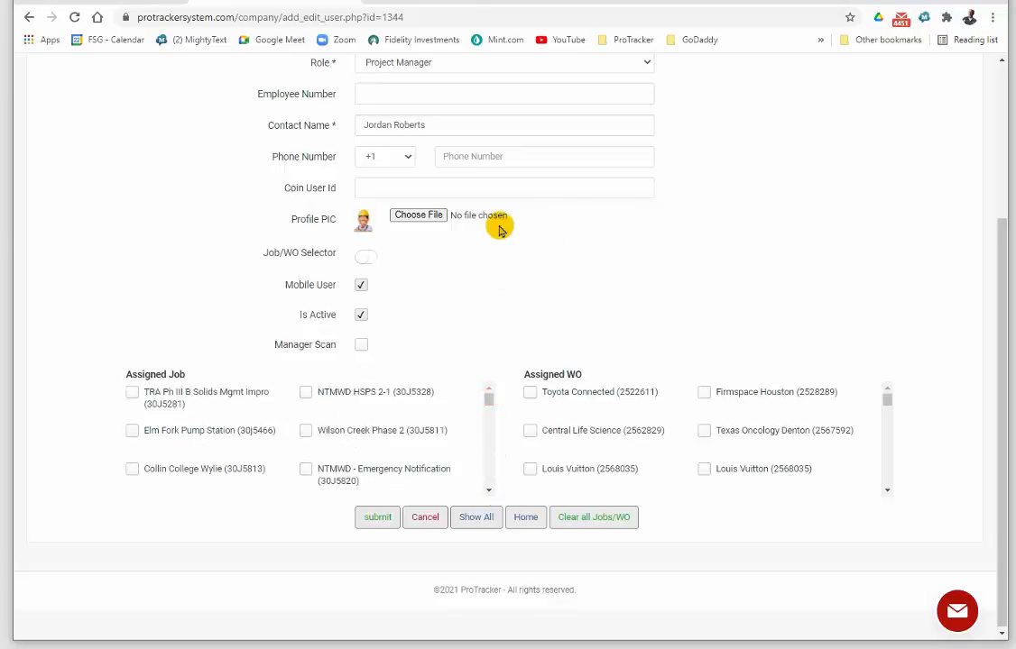
pyautogui.click(131, 392)
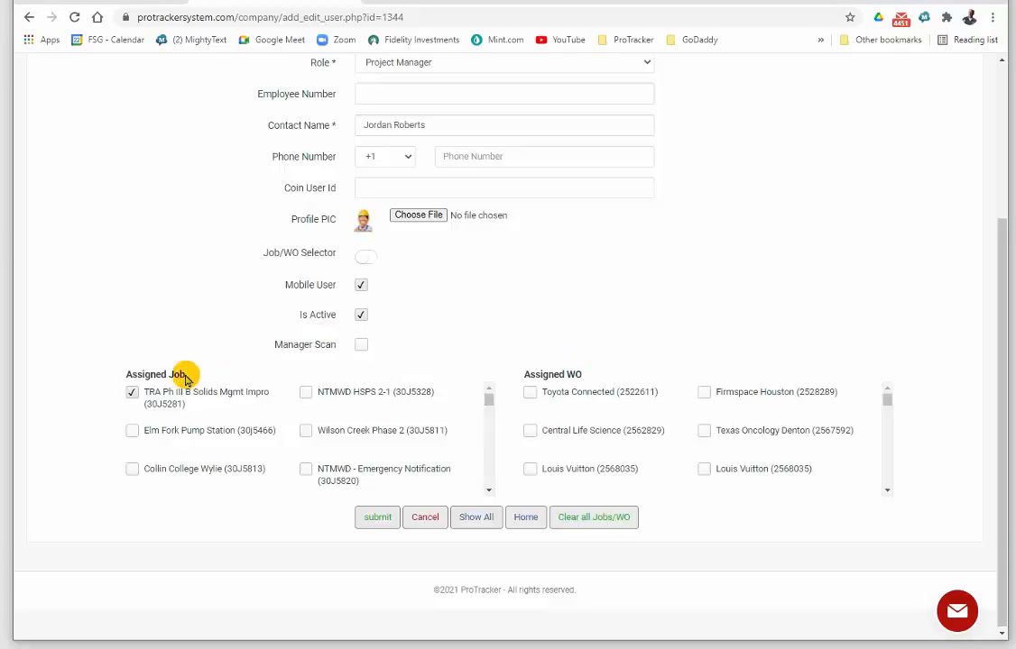
pyautogui.click(132, 394)
pyautogui.scroll(3, 577, 307)
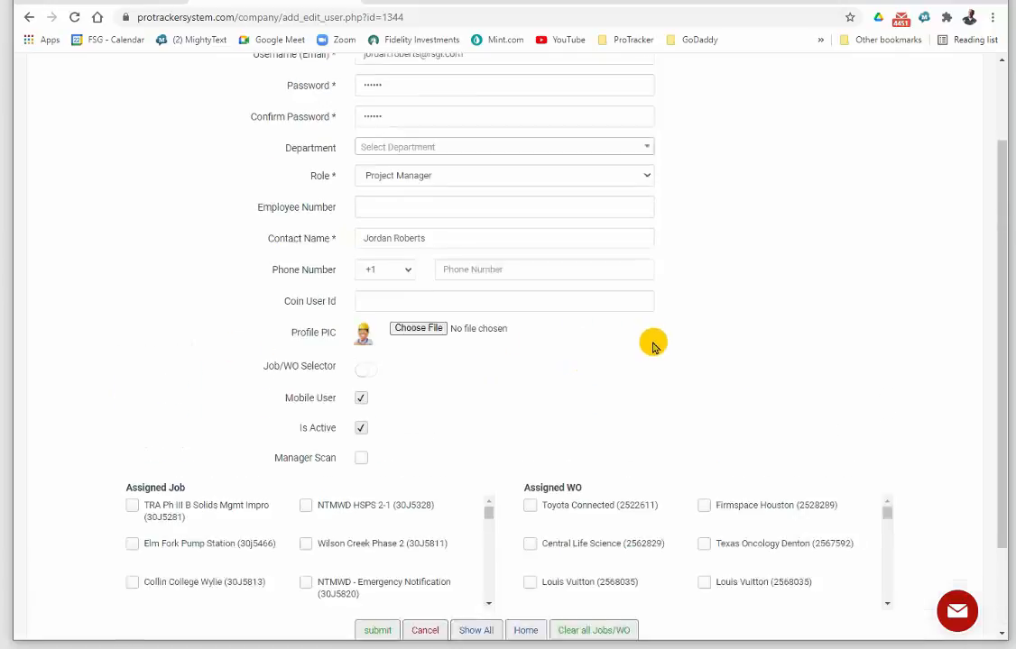
# Open the YMLA job for editing from the Jobs Dashboard and go to its ProT user list.
pyautogui.moveTo(511, 74)
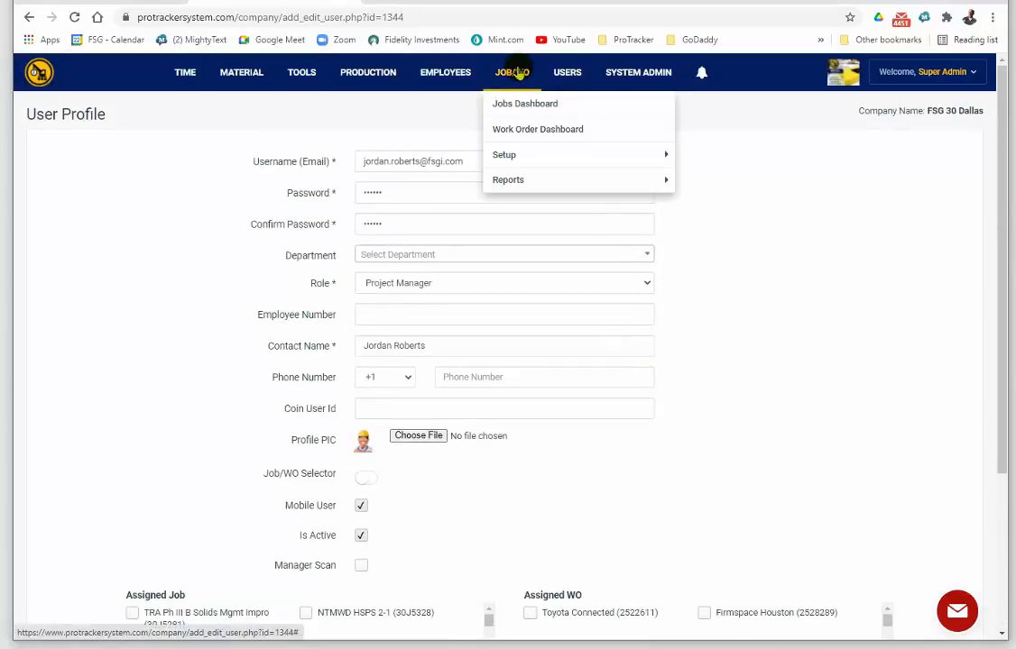
pyautogui.click(532, 106)
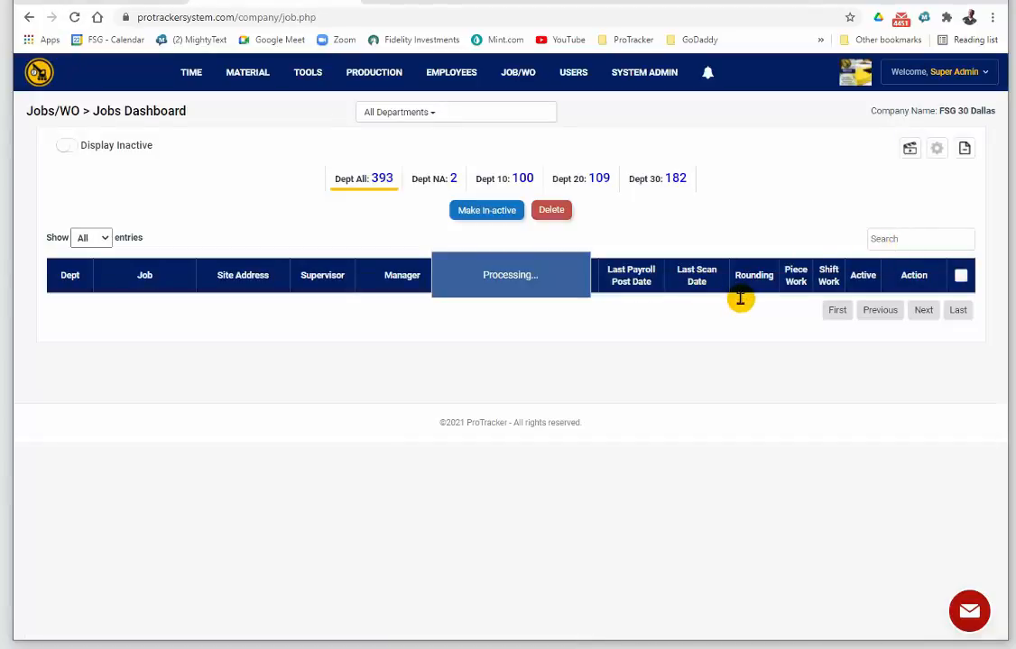
pyautogui.click(886, 308)
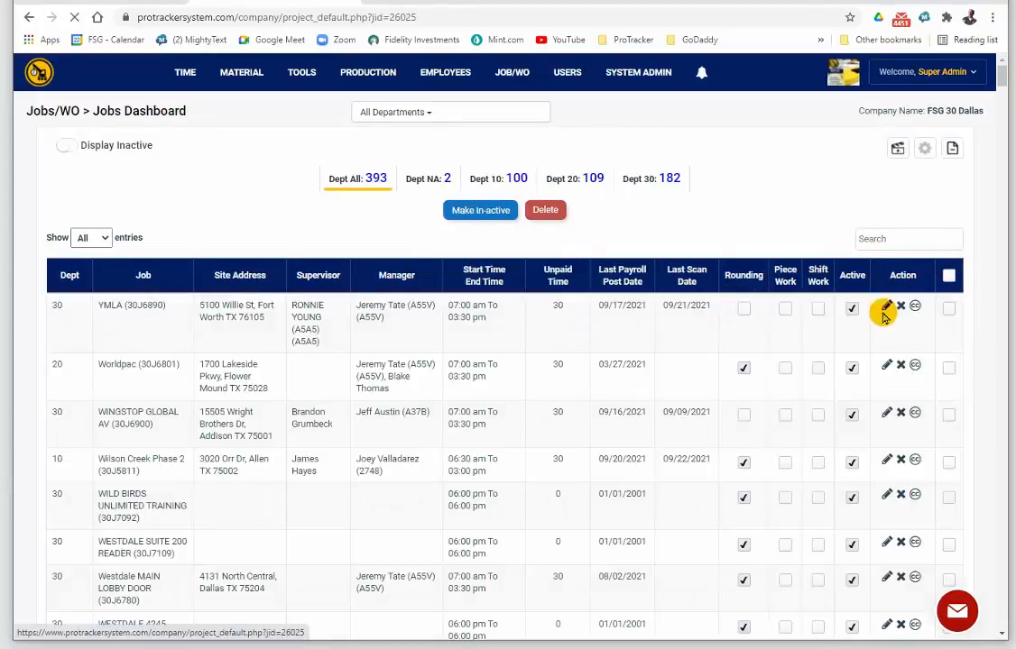
pyautogui.scroll(-5, 695, 296)
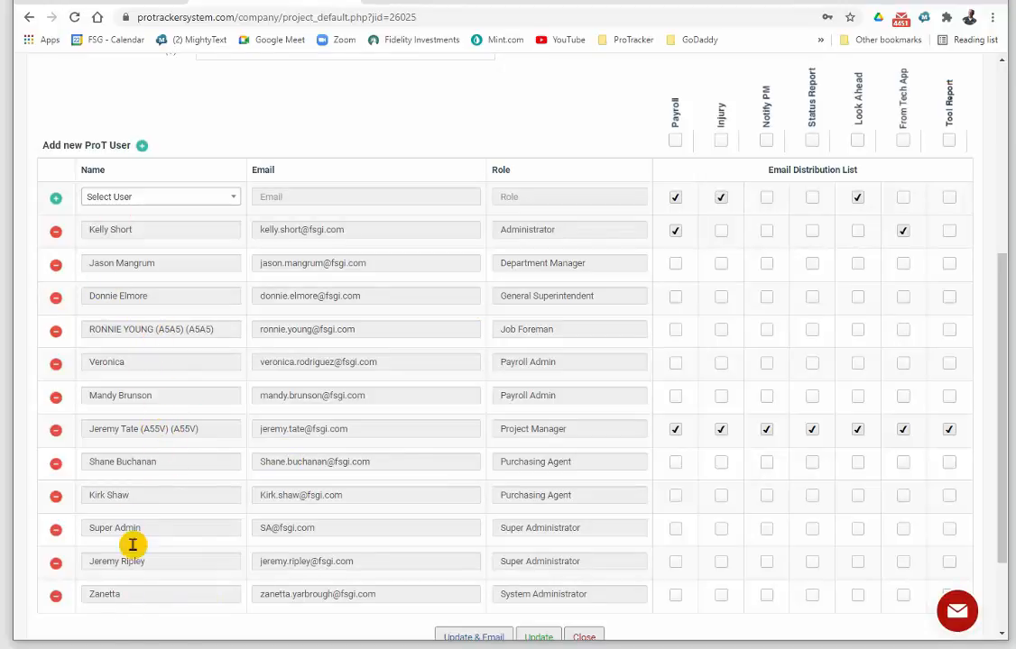
# Select the newly created Project Manager by first name in the YMLA job's new ProT user row.
pyautogui.click(236, 200)
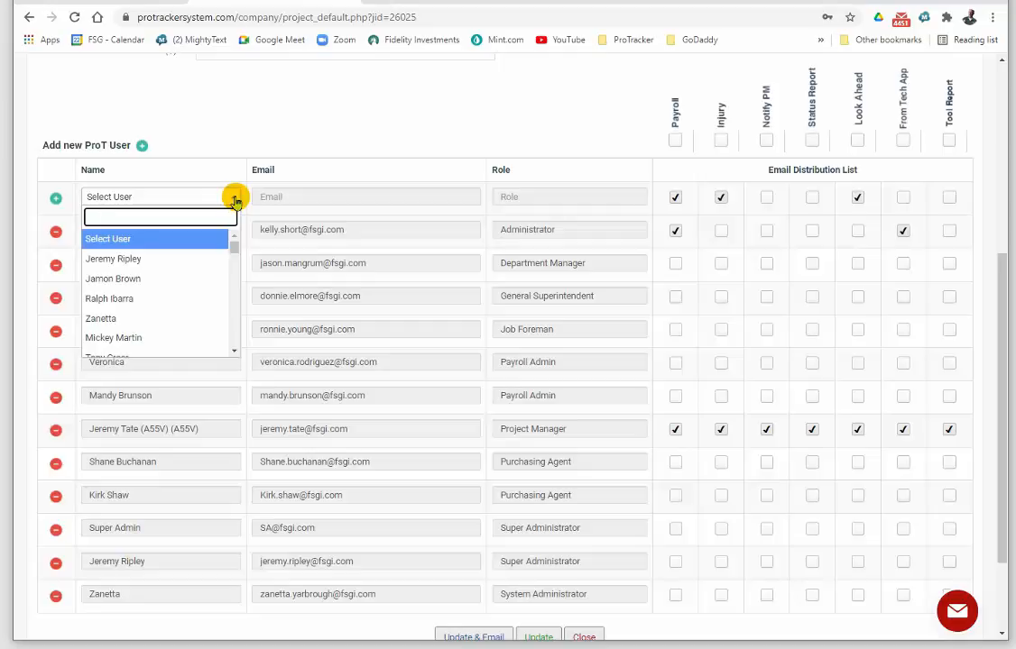
pyautogui.write('rdan')
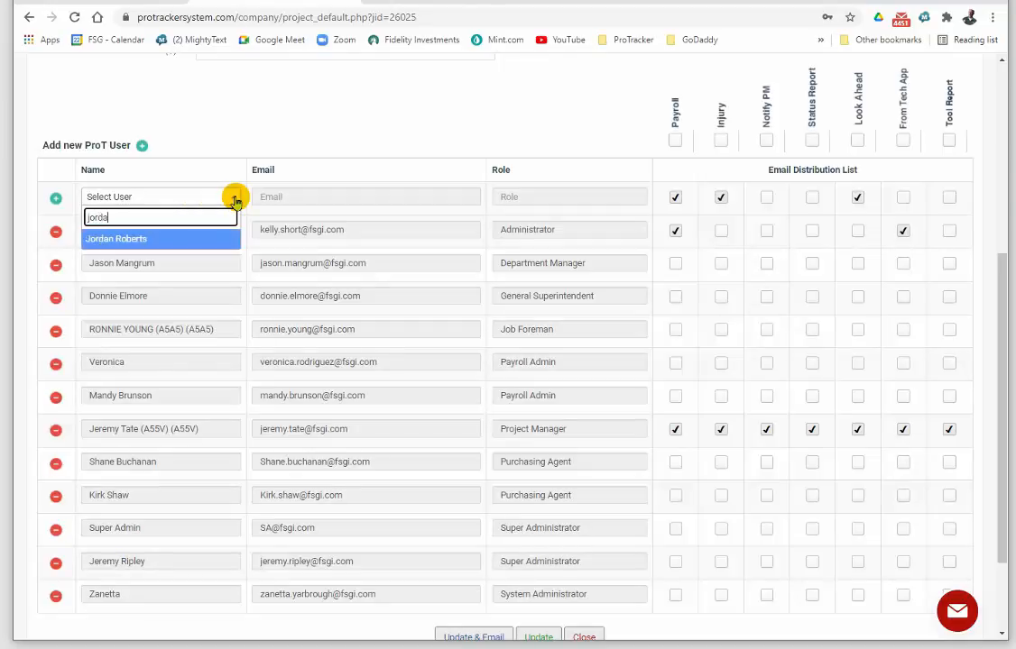
pyautogui.click(168, 240)
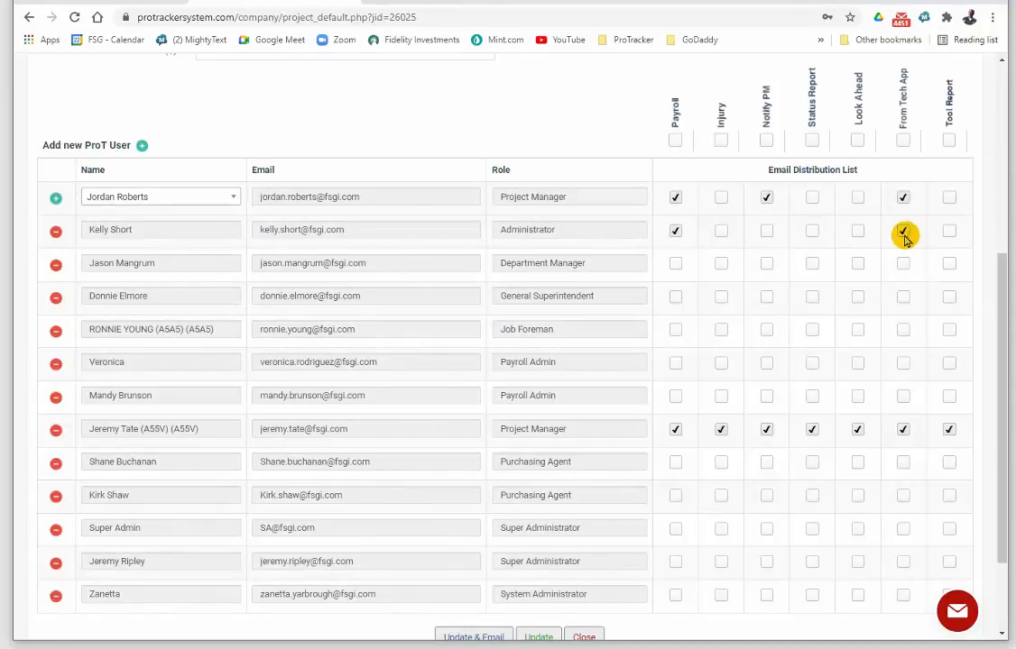
# Clear the Payroll and Notify PM email distribution options for the new Project Manager, and update the job.
pyautogui.moveTo(1004, 324); pyautogui.dragTo(1003, 298)
pyautogui.scroll(2, 1004, 297)
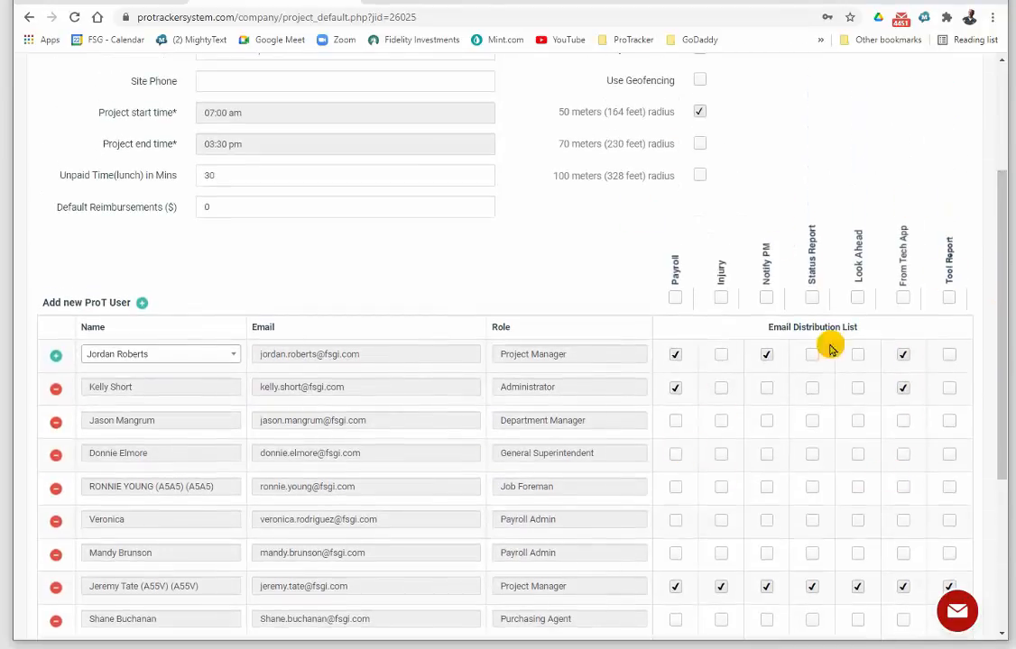
pyautogui.click(677, 356)
pyautogui.click(770, 356)
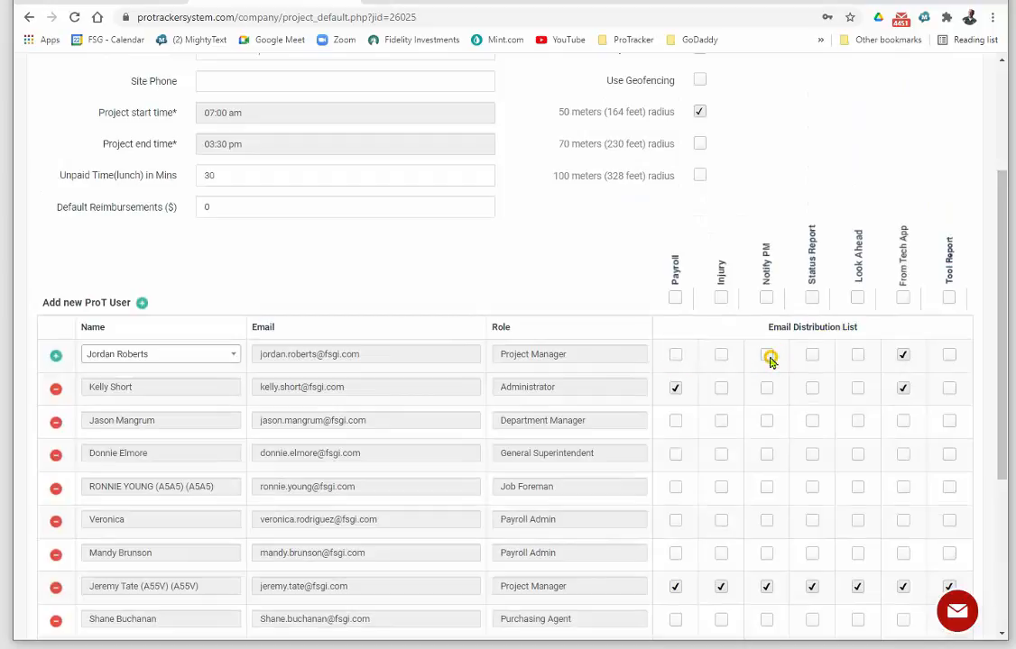
pyautogui.click(684, 357)
pyautogui.click(679, 356)
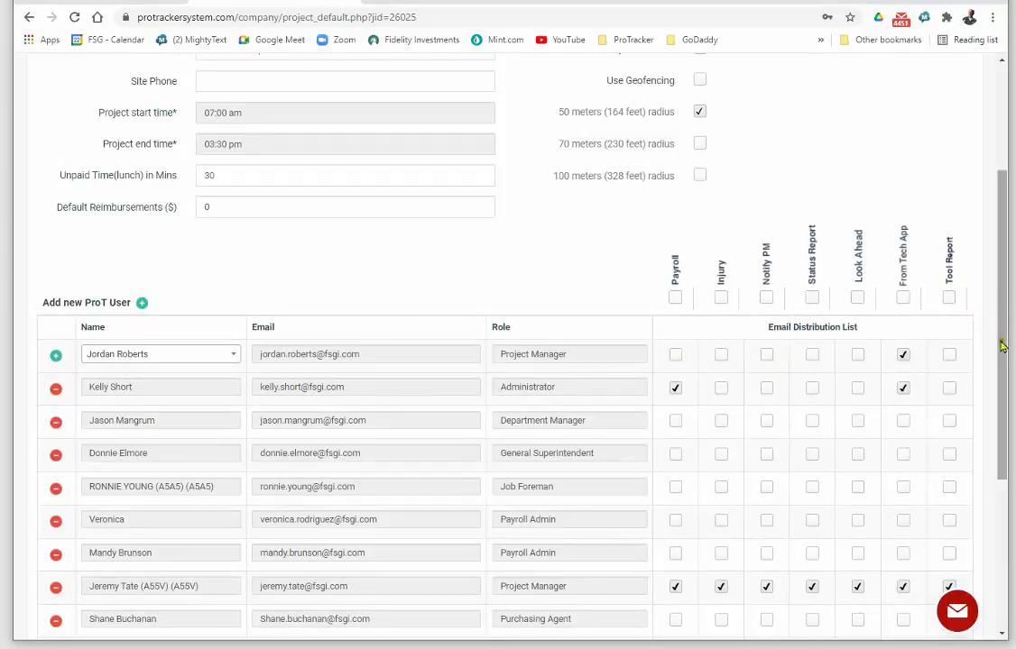
pyautogui.scroll(-3, 998, 340)
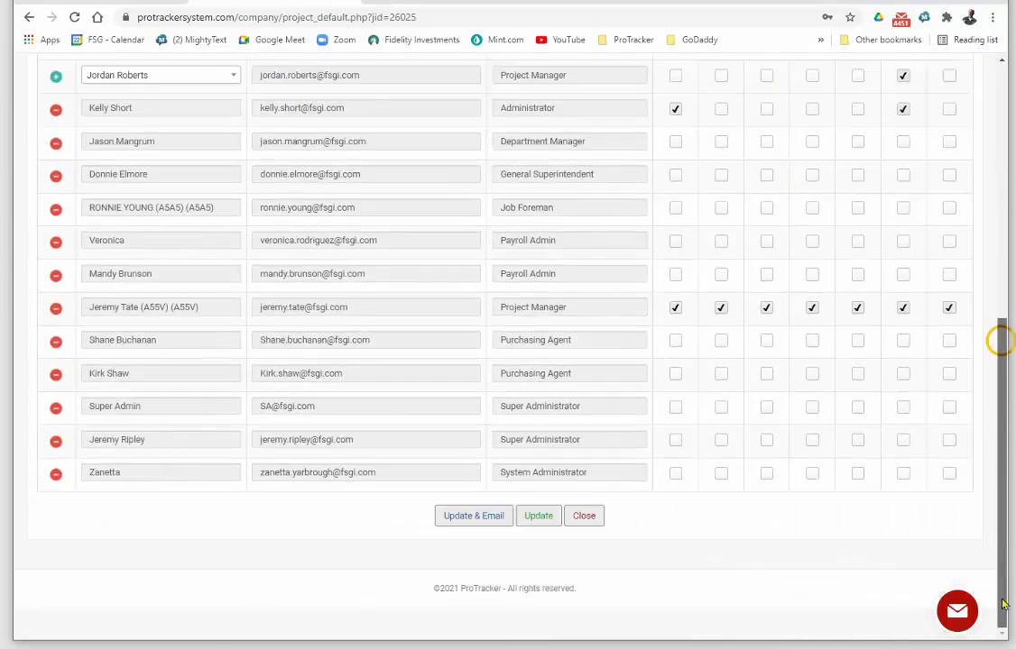
pyautogui.click(539, 516)
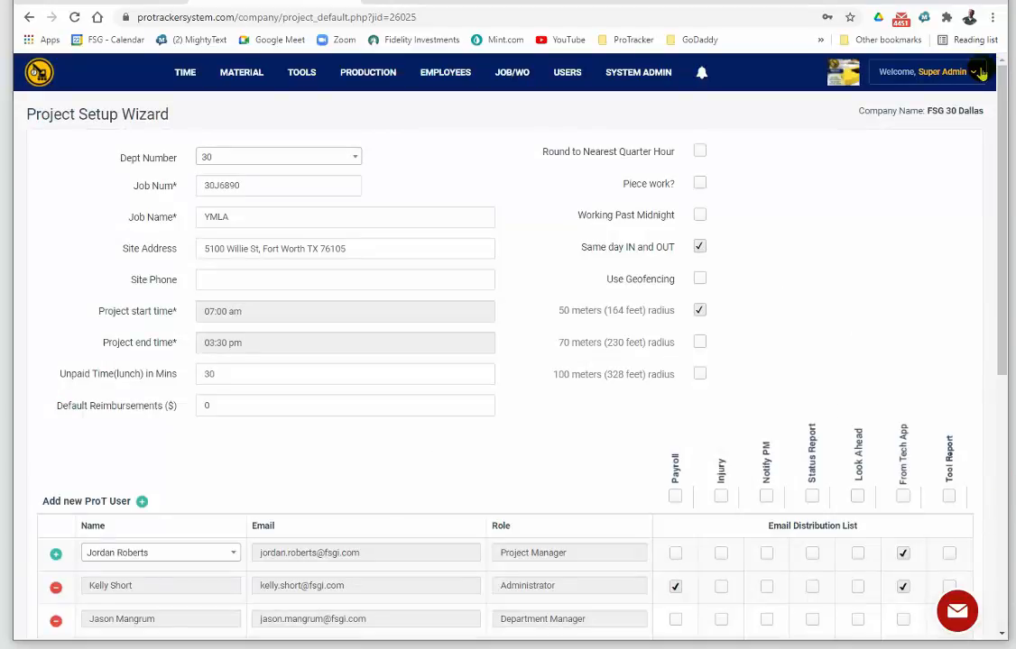
pyautogui.click(976, 72)
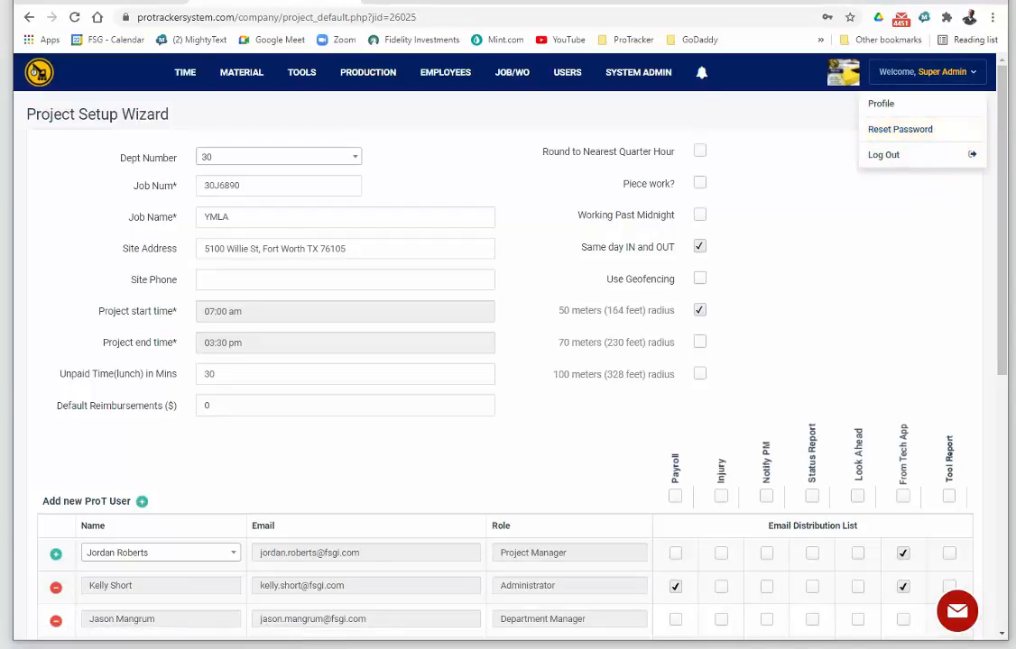
pyautogui.click(999, 264)
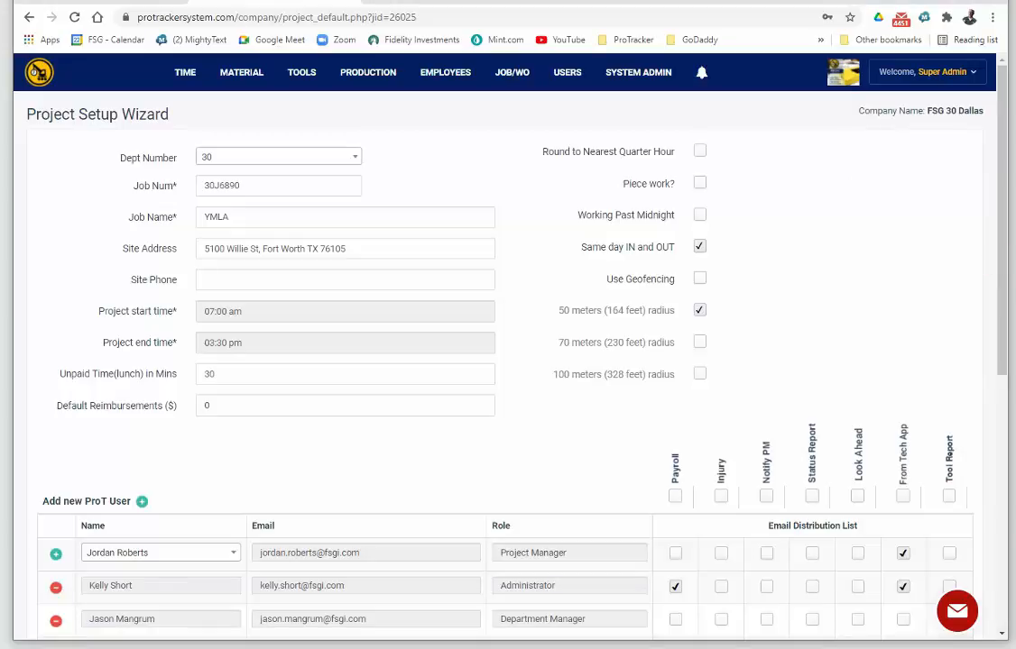